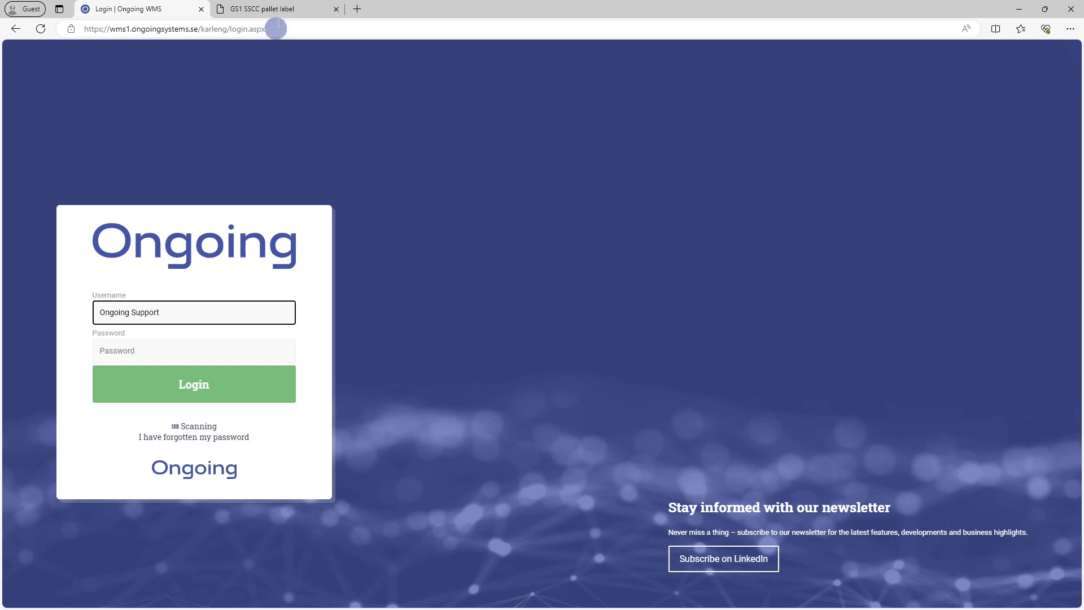
Open the GS1 SSCC pallet label document to examine its barcodes
{"action": "left_click", "coordinate": [276, 9]}
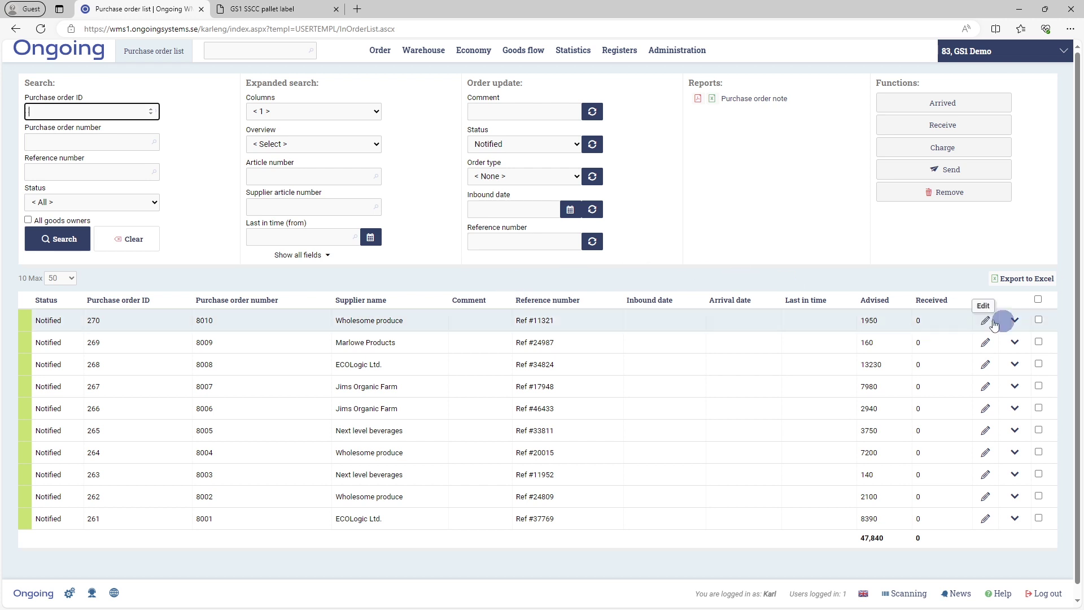
Mark the first listed Wholesome produce purchase order as arrived
{"action": "left_click", "coordinate": [1038, 320]}
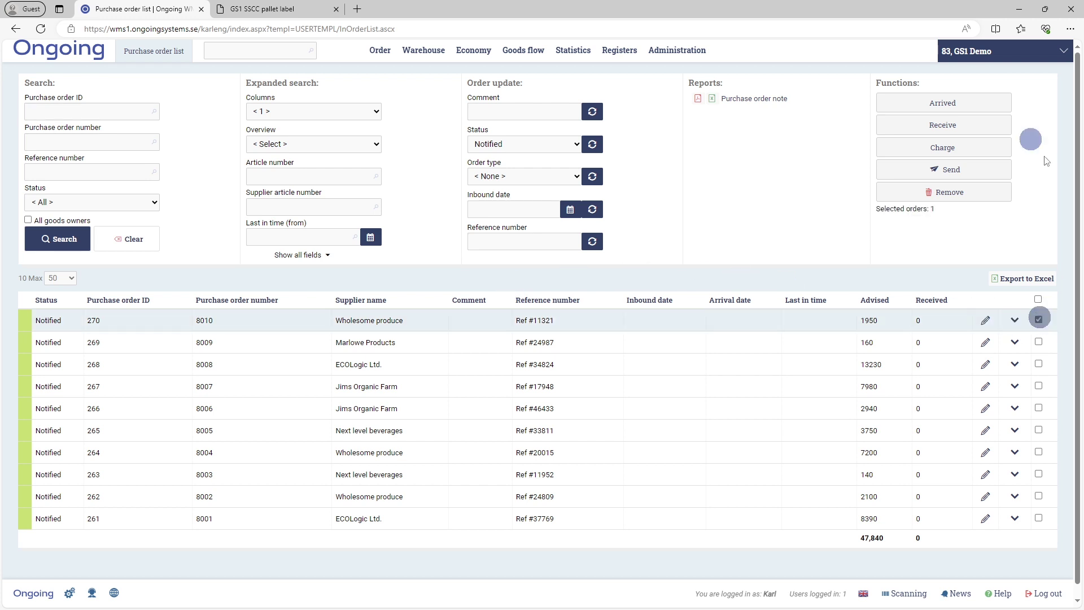
{"action": "left_click", "coordinate": [958, 102]}
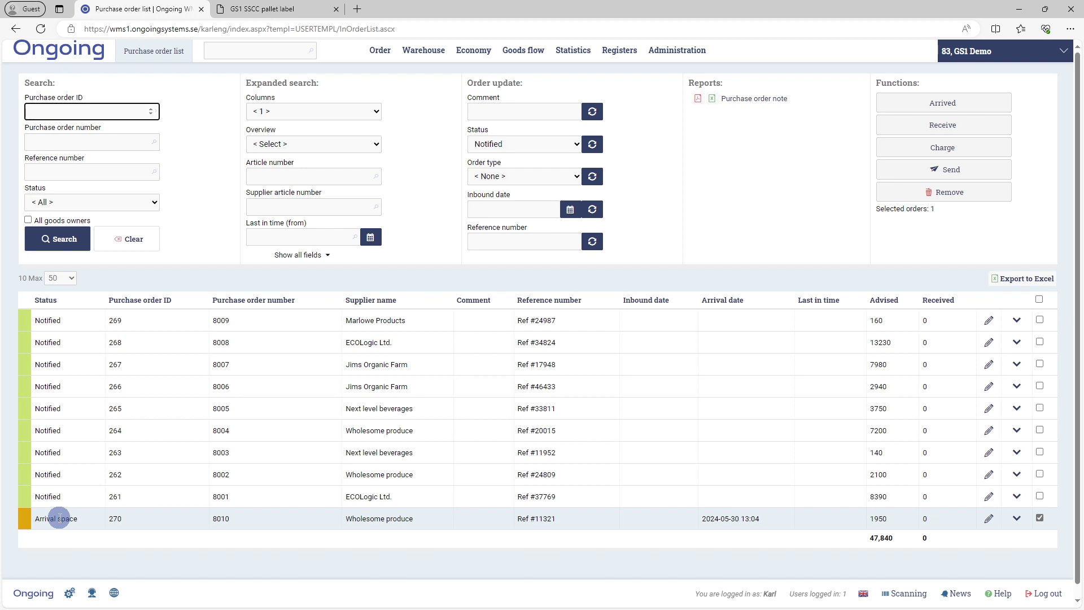
Open scanning in a window beside the order list and choose the Wholesome produce purchase order for Inbound GS1
{"action": "left_click", "coordinate": [907, 593]}
{"action": "left_click_drag", "start_coordinate": [283, 48], "coordinate": [647, 17]}
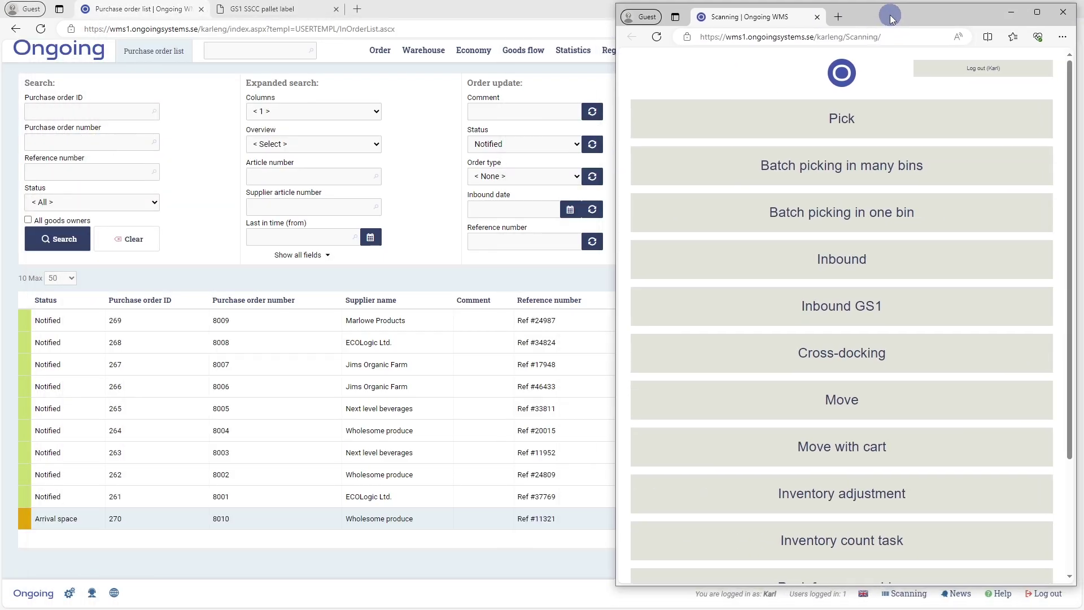
{"action": "left_click", "coordinate": [896, 314]}
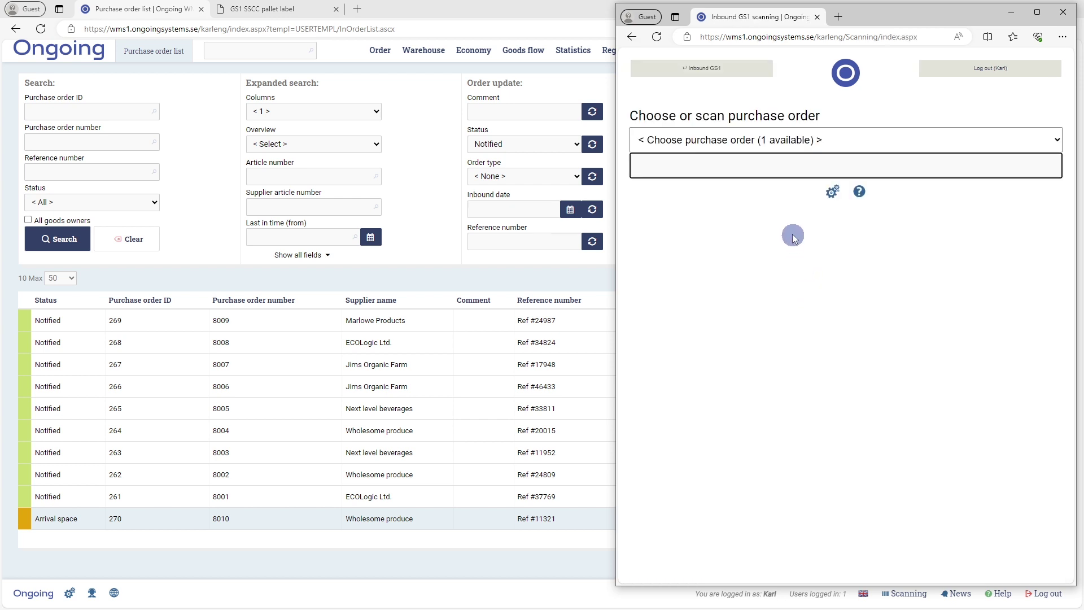
{"action": "left_click", "coordinate": [847, 141]}
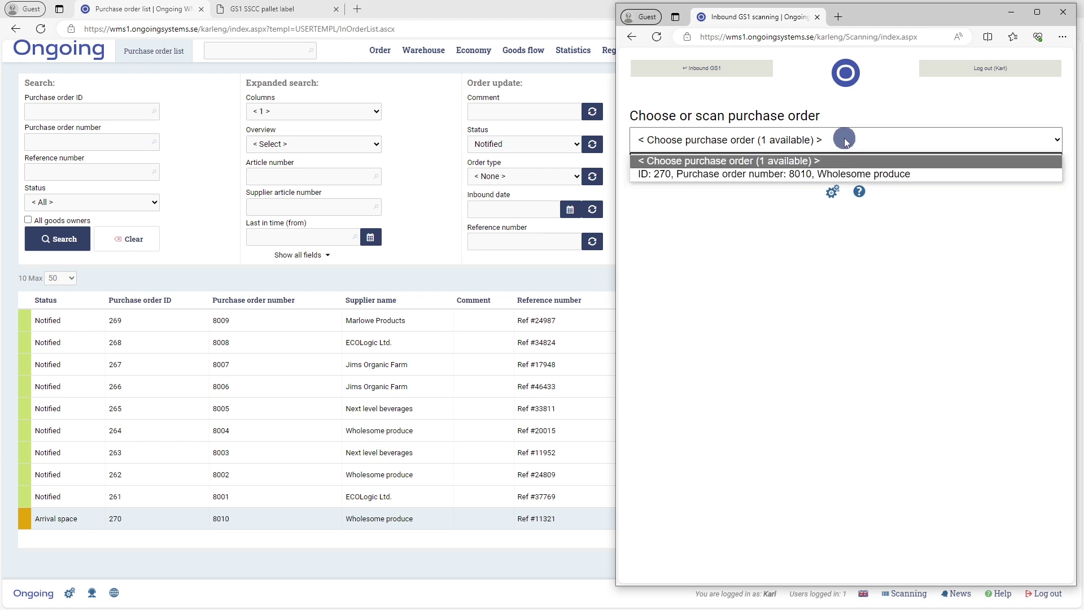
{"action": "left_click", "coordinate": [827, 174]}
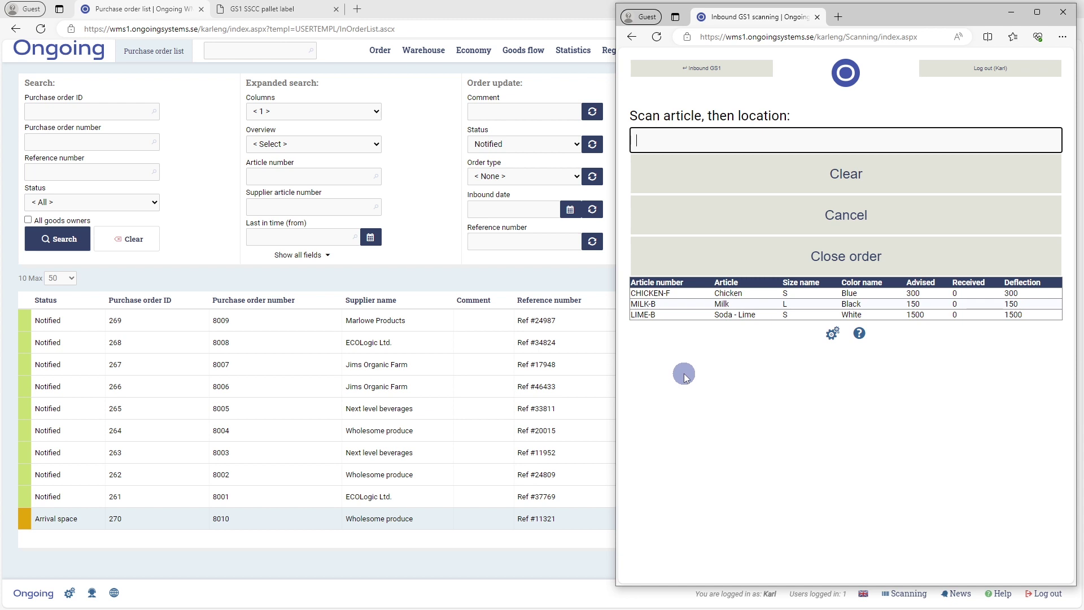
{"action": "left_click", "coordinate": [681, 137]}
{"action": "key", "text": "ctrl+v"}
{"action": "key", "text": "Return"}
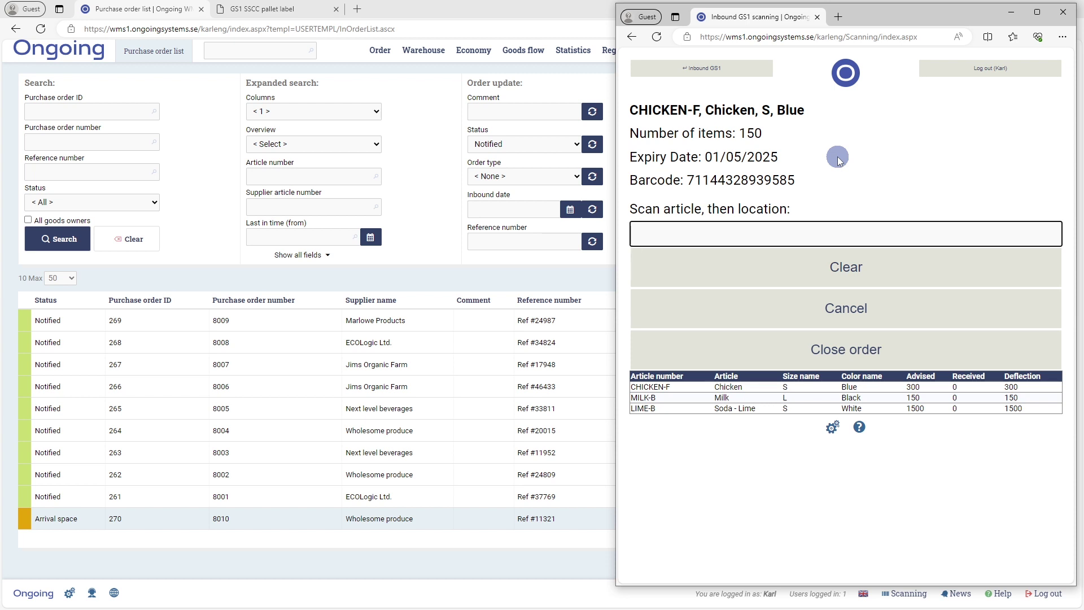
{"action": "type", "text": "0031111111113009955410ABC123"}
{"action": "key", "text": "Return"}
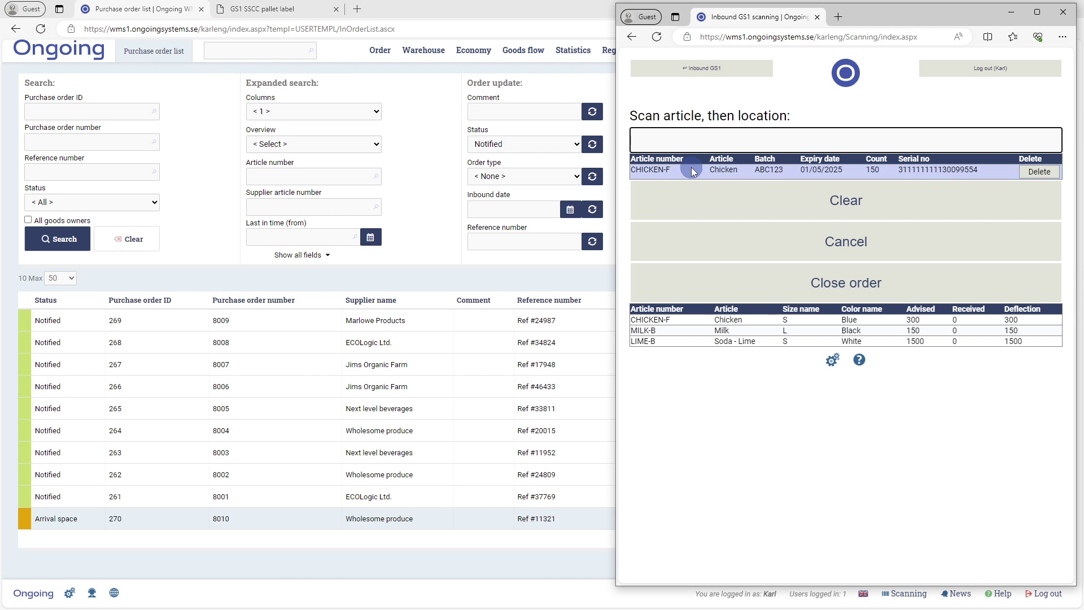
{"action": "left_click", "coordinate": [672, 136]}
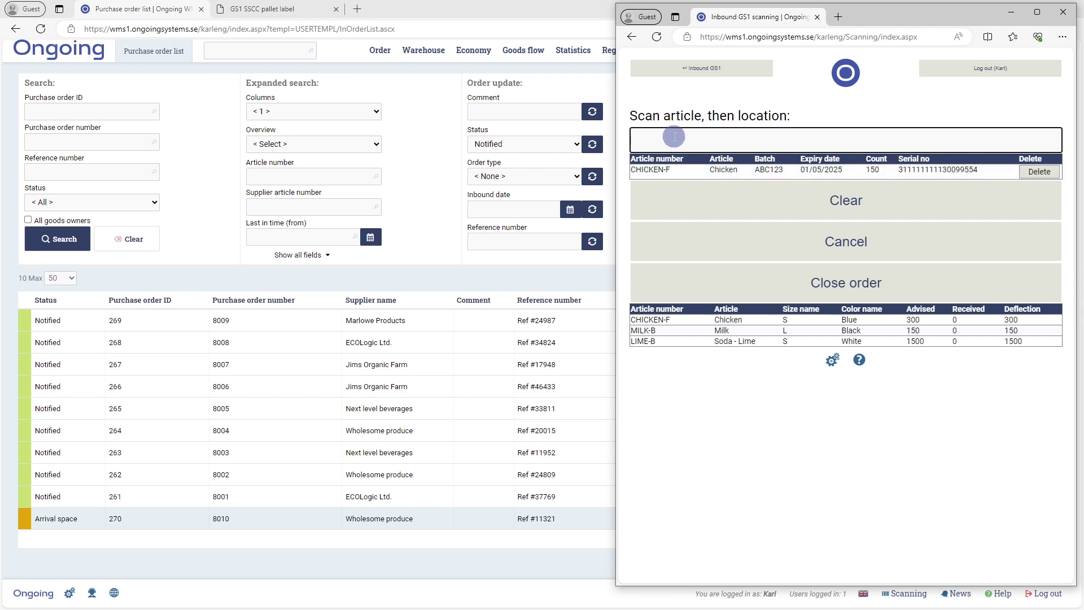
{"action": "type", "text": "A"}
{"action": "key", "text": "Return"}
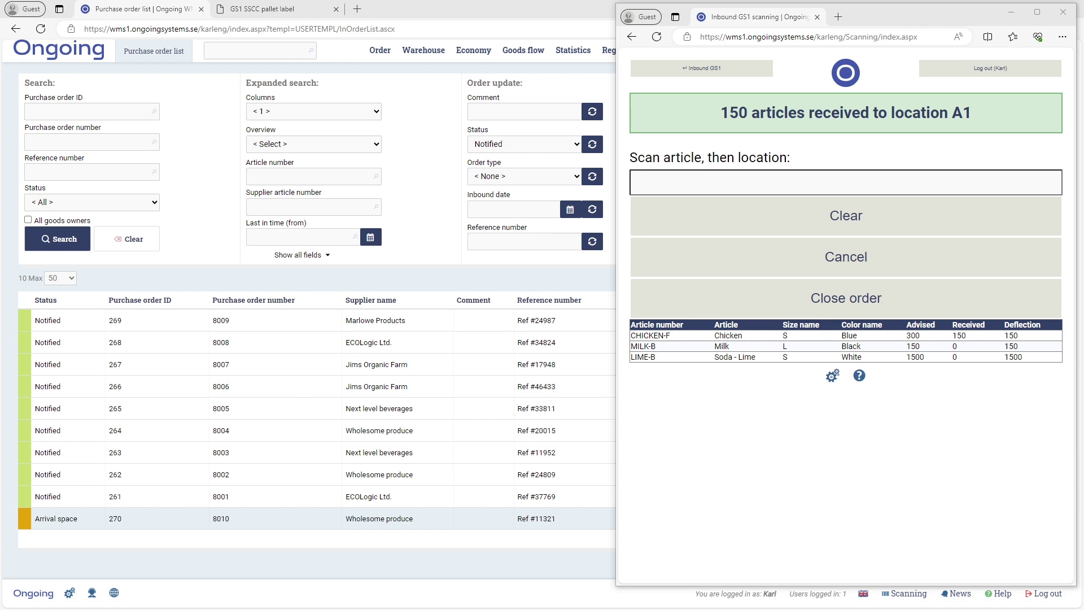
{"action": "left_click", "coordinate": [689, 174]}
{"action": "type", "text": "02711443289395851525050110ABC123*37150*00311111111130099563"}
{"action": "key", "text": "Return"}
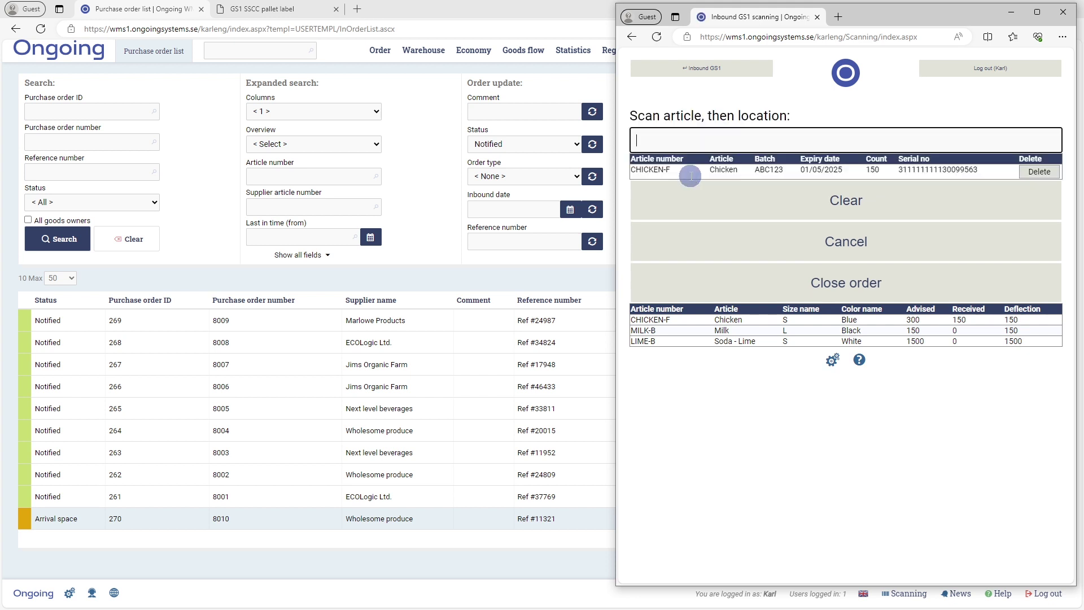
{"action": "left_click", "coordinate": [686, 141]}
{"action": "type", "text": "a1"}
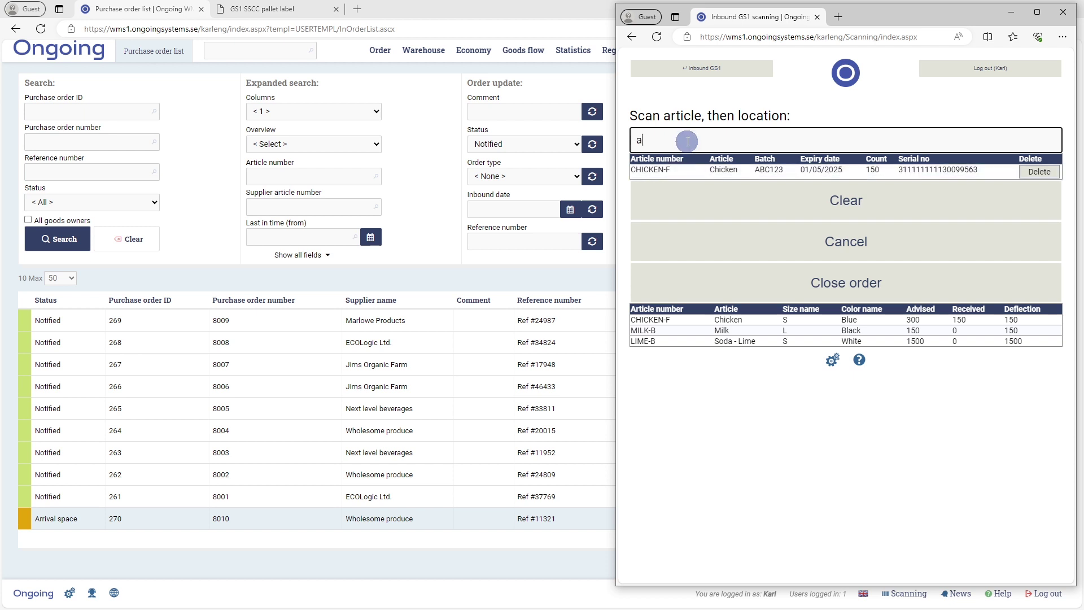
{"action": "key", "text": "Return"}
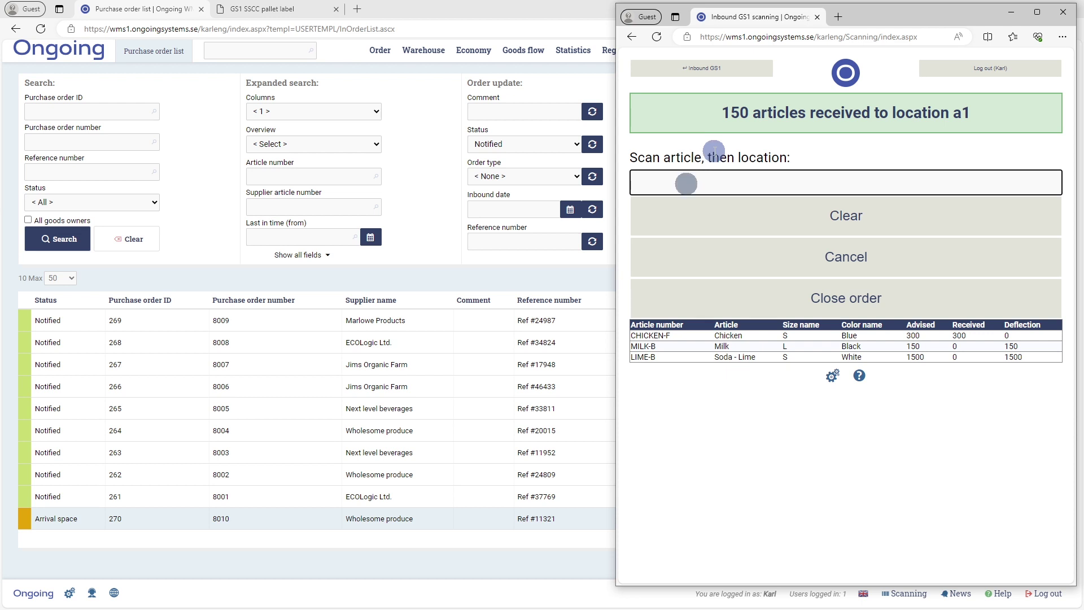
{"action": "key", "text": "ctrl+v"}
{"action": "key", "text": "Return"}
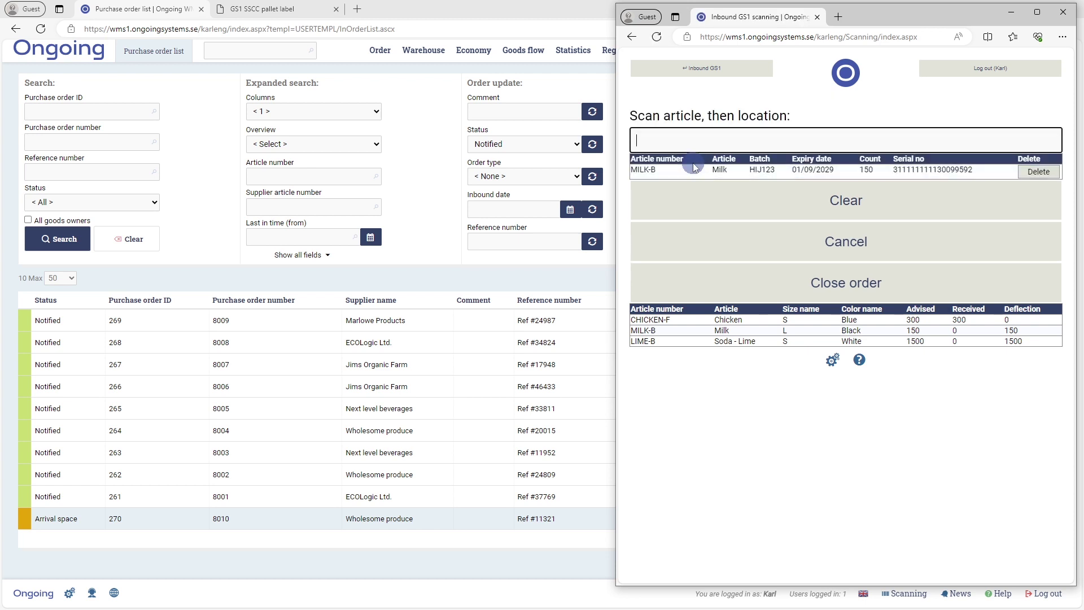
{"action": "type", "text": "a1"}
{"action": "key", "text": "Return"}
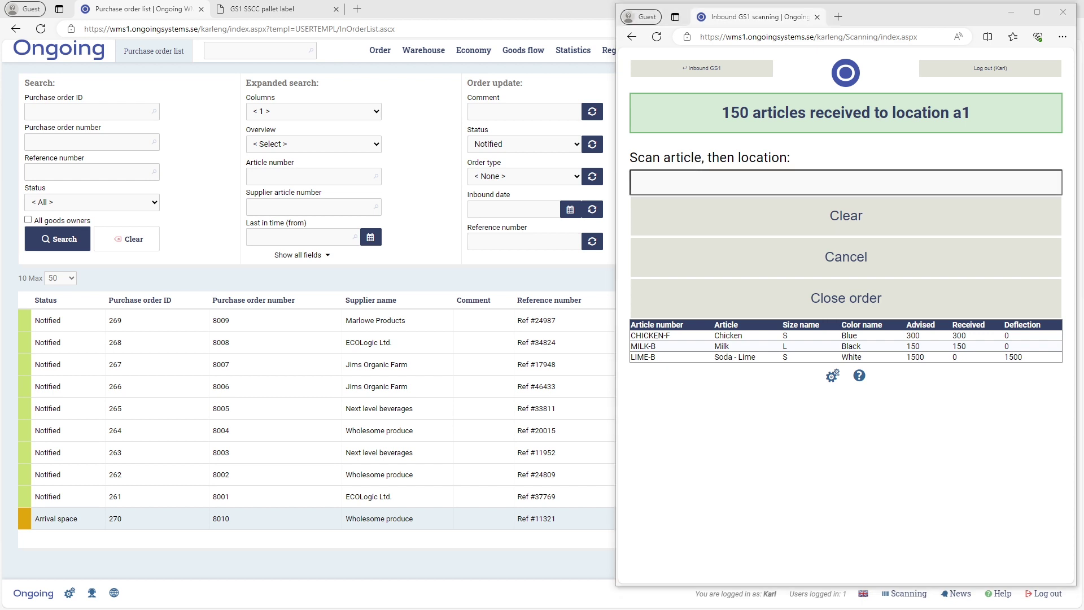
Scan five LIME-B pallets of 300 each, batch EFG123, expiry 01/02/2026, with serial numbers ending 99574, 99583, 99597, 99515 and 99524
{"action": "left_click", "coordinate": [691, 182]}
{"action": "type", "text": "02073500538500381726020110EFG1233730000311111111130099574"}
{"action": "key", "text": "Return"}
{"action": "left_click", "coordinate": [658, 139]}
{"action": "type", "text": "02073500538500381726020110EFG1233730000311111111130099583"}
{"action": "key", "text": "Return"}
{"action": "left_click", "coordinate": [714, 137]}
{"action": "type", "text": "02073500538500381726020110EFG1233730000311111111130099597"}
{"action": "key", "text": "Return"}
{"action": "type", "text": "02073500538500381726020110EFG1233730000311111111130099515"}
{"action": "key", "text": "Return"}
{"action": "left_click", "coordinate": [754, 144]}
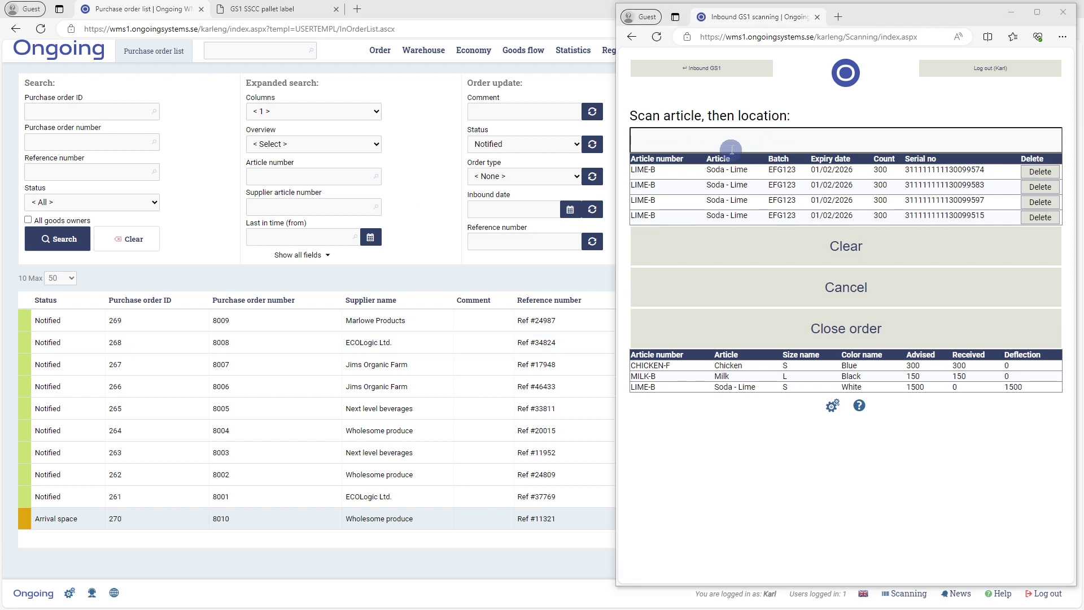
{"action": "type", "text": "02721045373934121526020110EFG123*37300*00311111111130099524"}
{"action": "key", "text": "Return"}
Receive the five scanned LIME-B pallets to location a2 and close the purchase order
{"action": "type", "text": "a"}
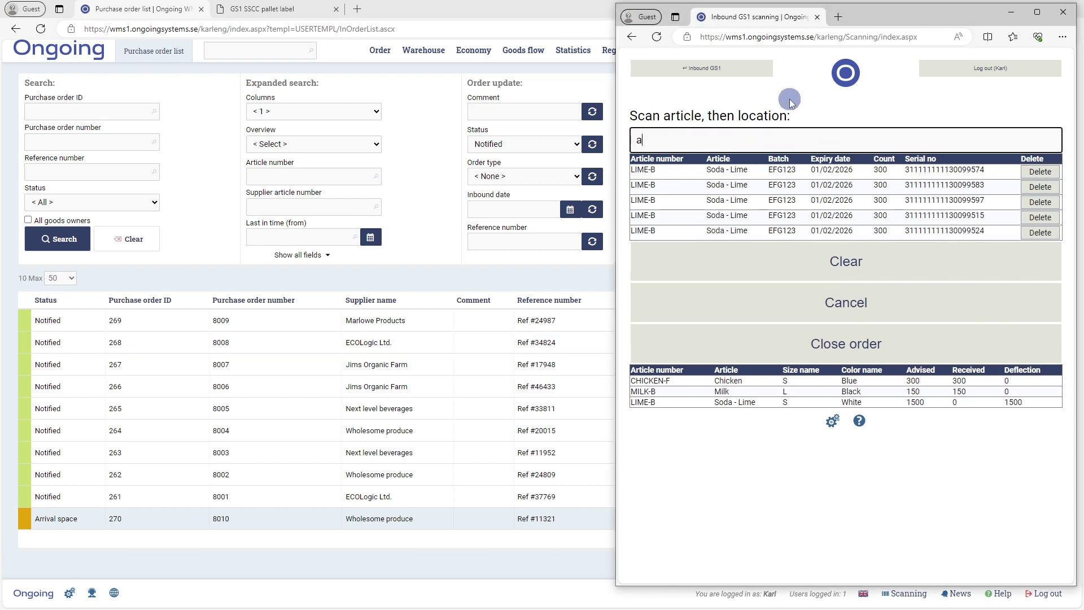
{"action": "type", "text": "2"}
{"action": "key", "text": "Return"}
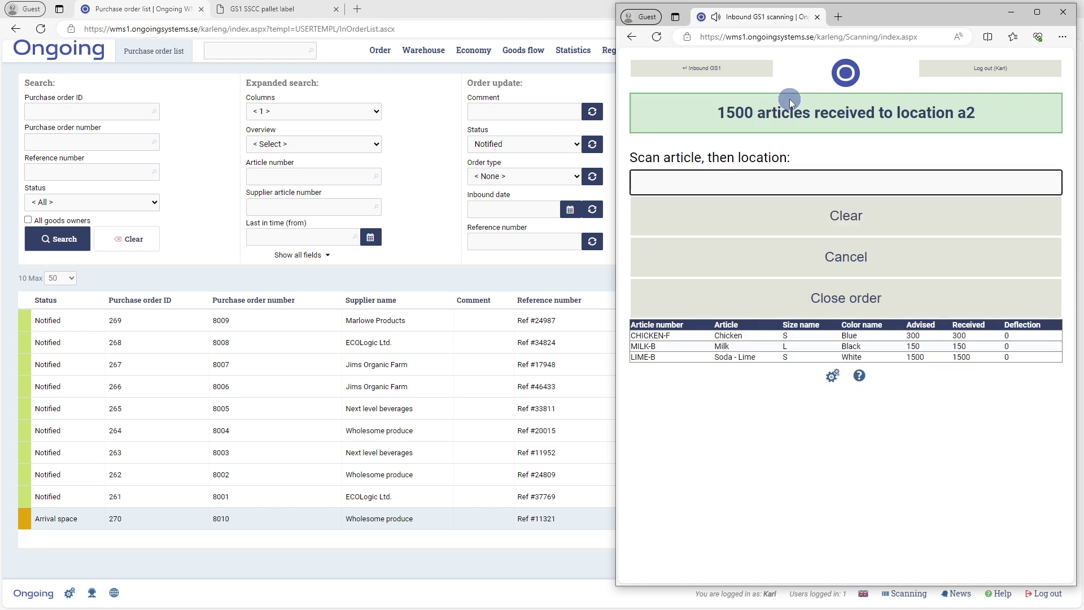
{"action": "left_click", "coordinate": [849, 301]}
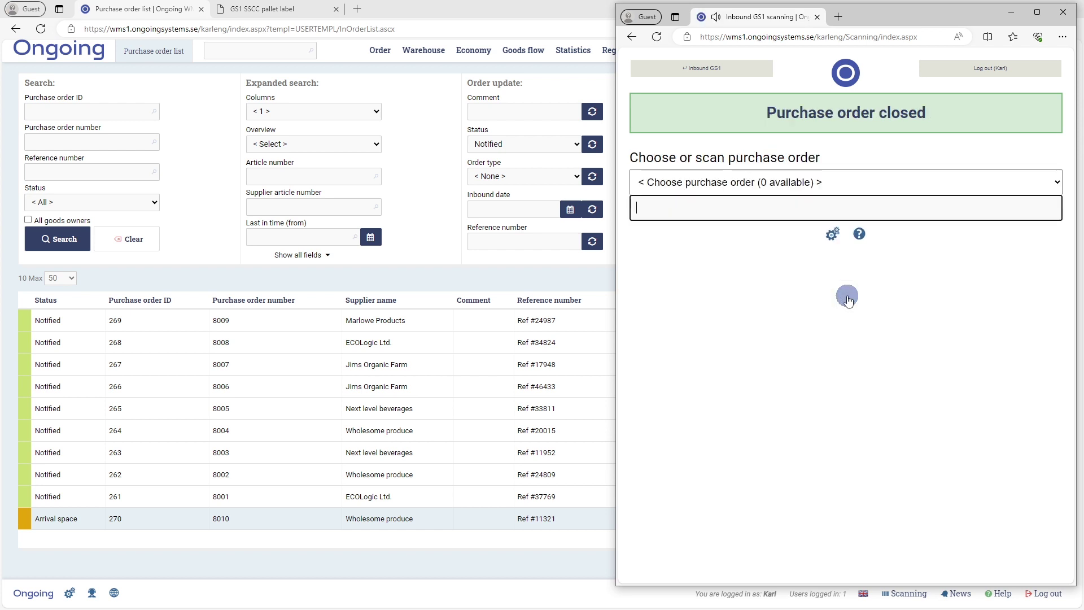
Return to the purchase order list and examine the lines and goods of the received Wholesome produce order
{"action": "left_click", "coordinate": [351, 429]}
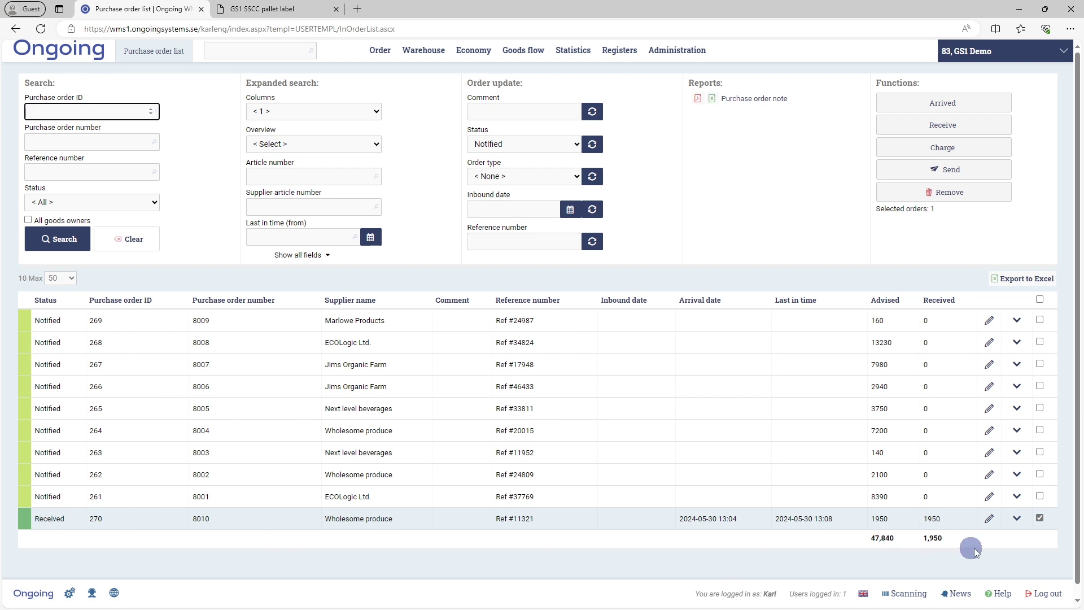
{"action": "left_click", "coordinate": [1016, 518]}
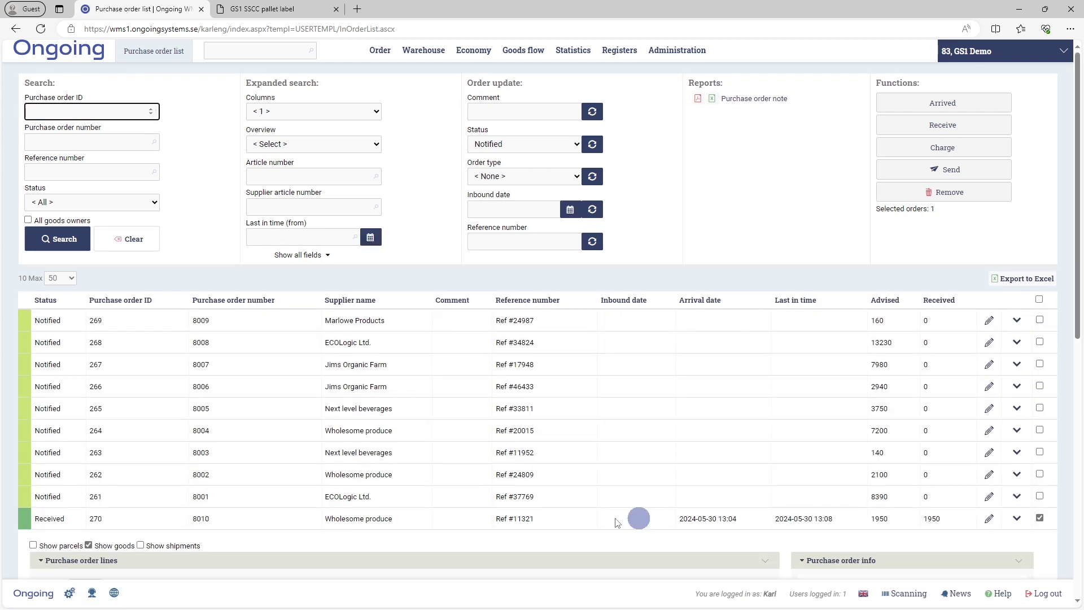
{"action": "scroll", "coordinate": [645, 479], "scroll_direction": "down", "scroll_amount": 3}
{"action": "scroll", "coordinate": [643, 479], "scroll_direction": "down", "scroll_amount": 5}
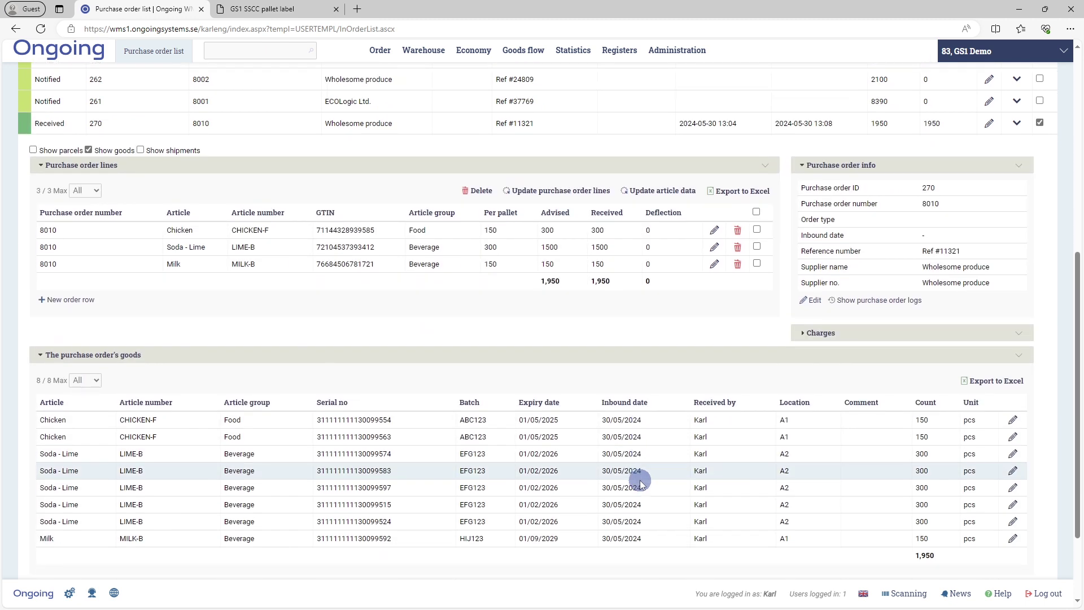